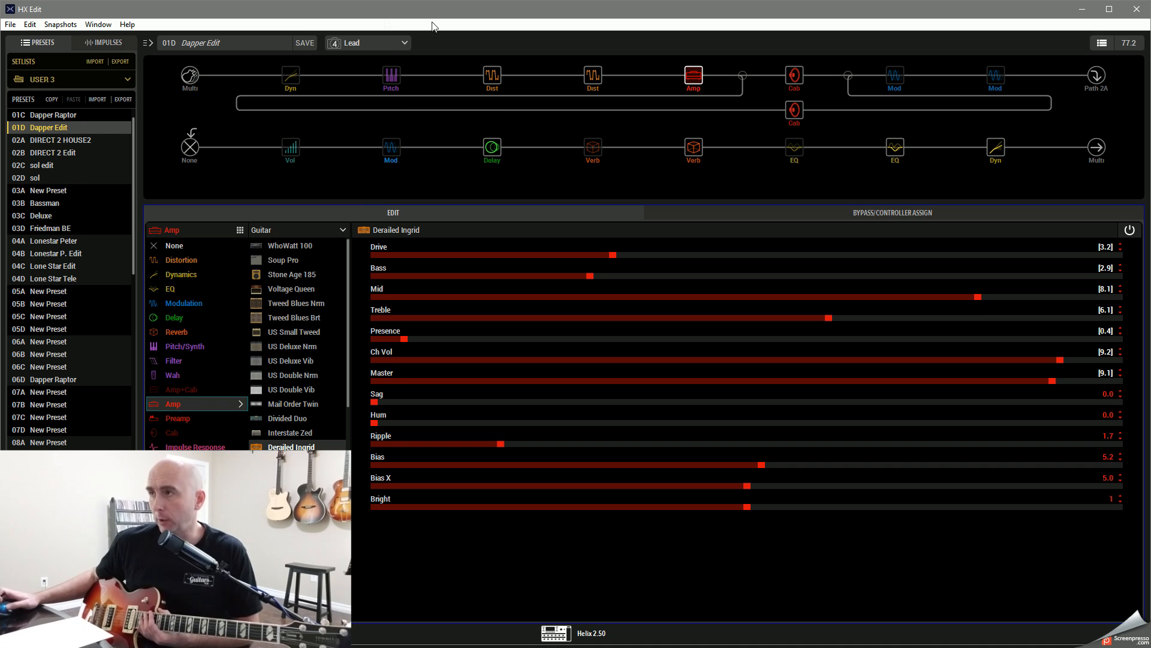
Step: Load the Dapper Raptor preset, recall its Spank snapshot and save the preset with that snapshot active
click(392, 45)
click(95, 117)
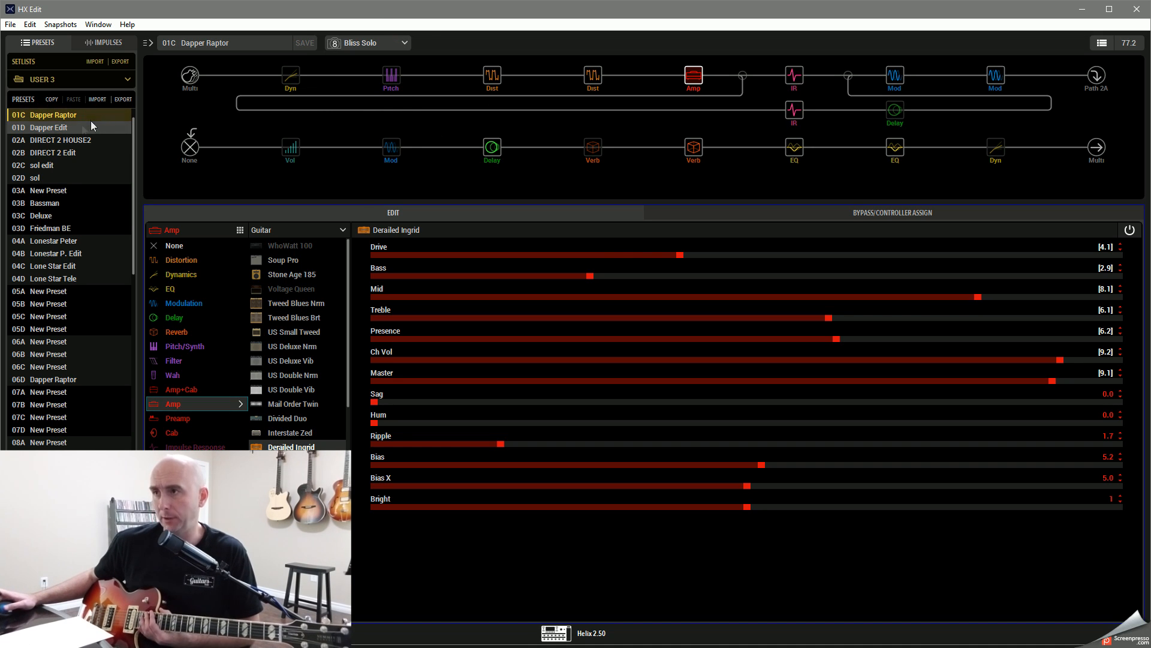
click(388, 42)
click(386, 55)
click(382, 46)
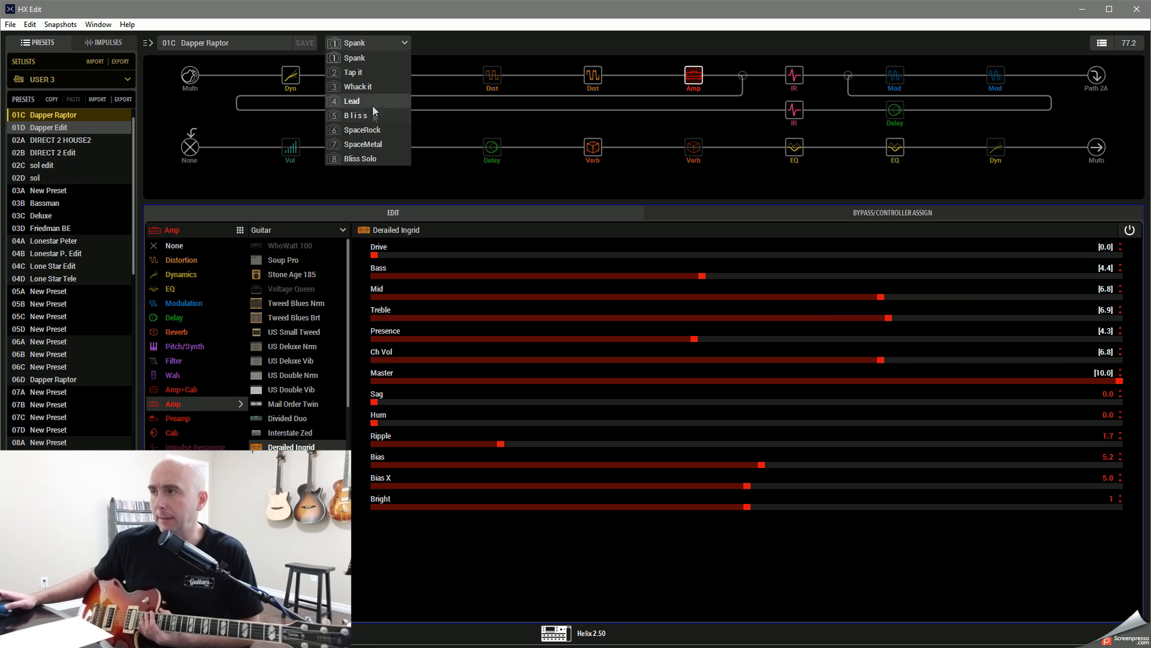
click(375, 130)
click(367, 45)
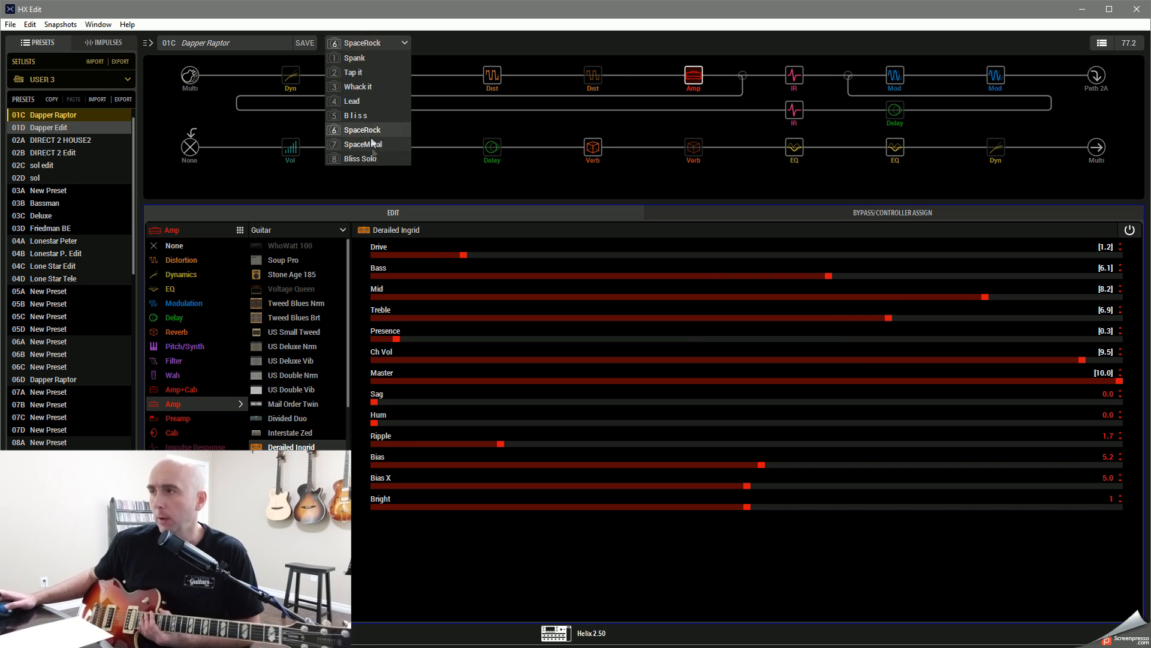
click(367, 58)
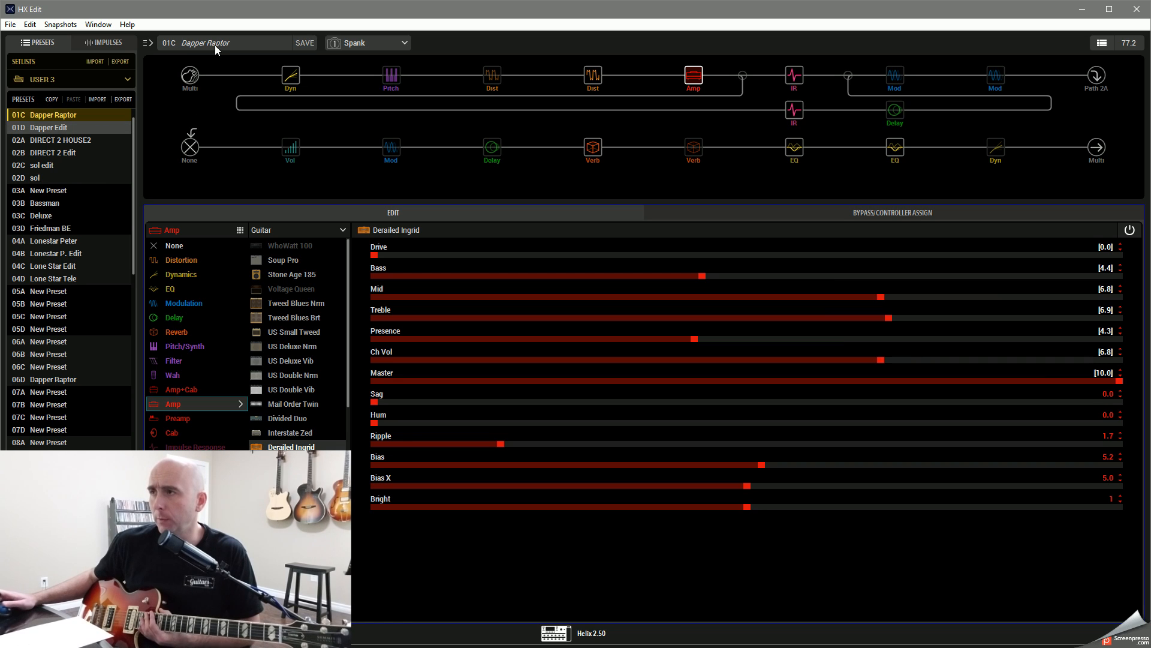
click(305, 42)
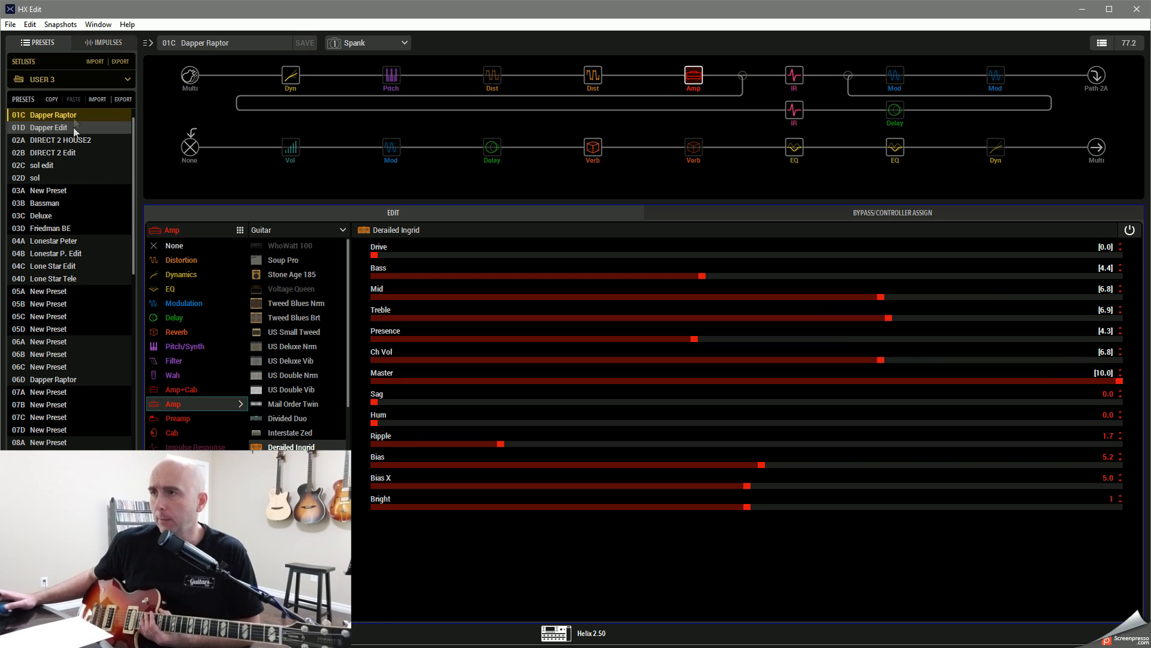
Step: Load the Dapper Edit preset and recall its Spank snapshot
click(73, 129)
click(365, 44)
click(364, 56)
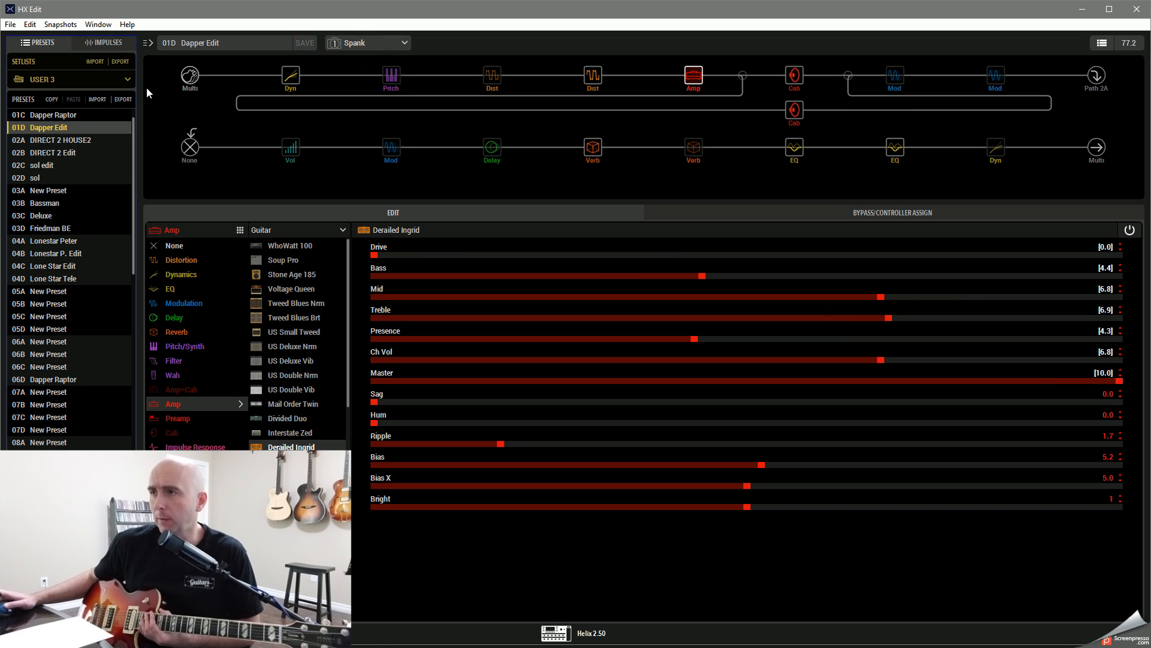
Step: Return to the Dapper Raptor preset and audition its Tap it, Whack it and Lead snapshots in turn
click(89, 110)
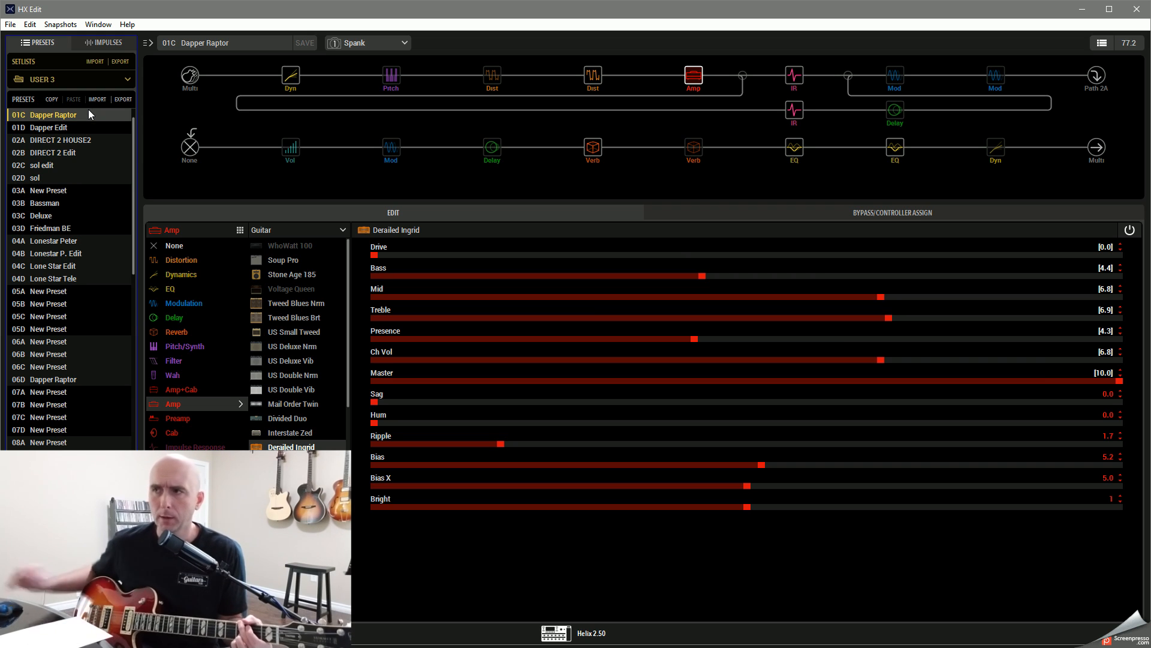
click(383, 44)
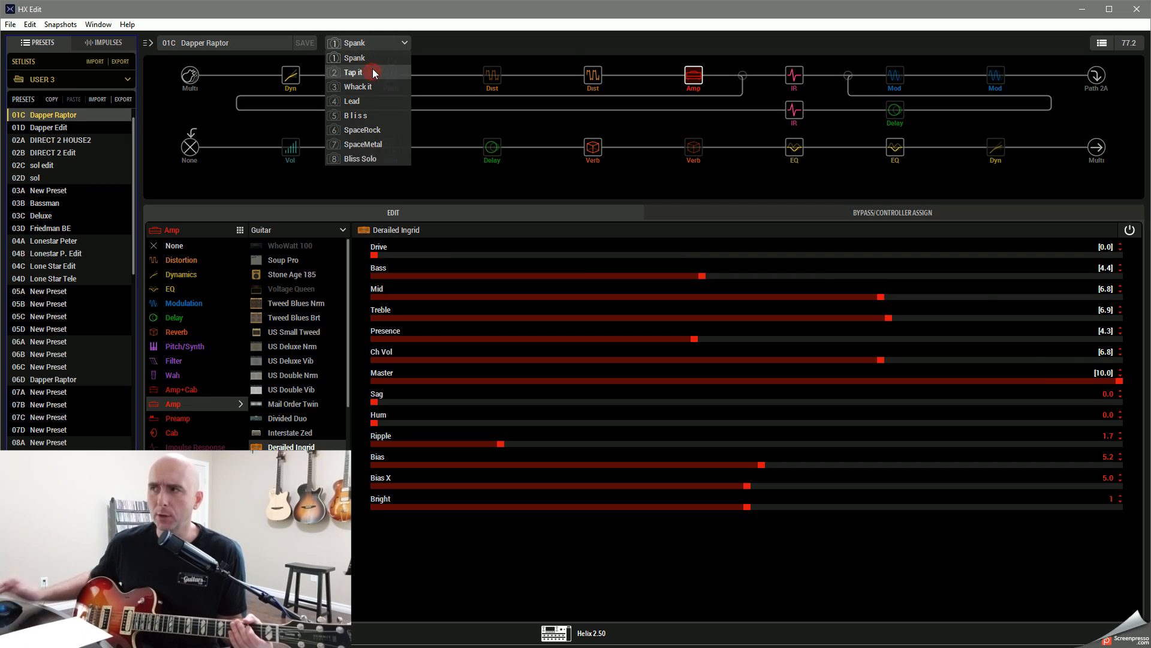
click(372, 69)
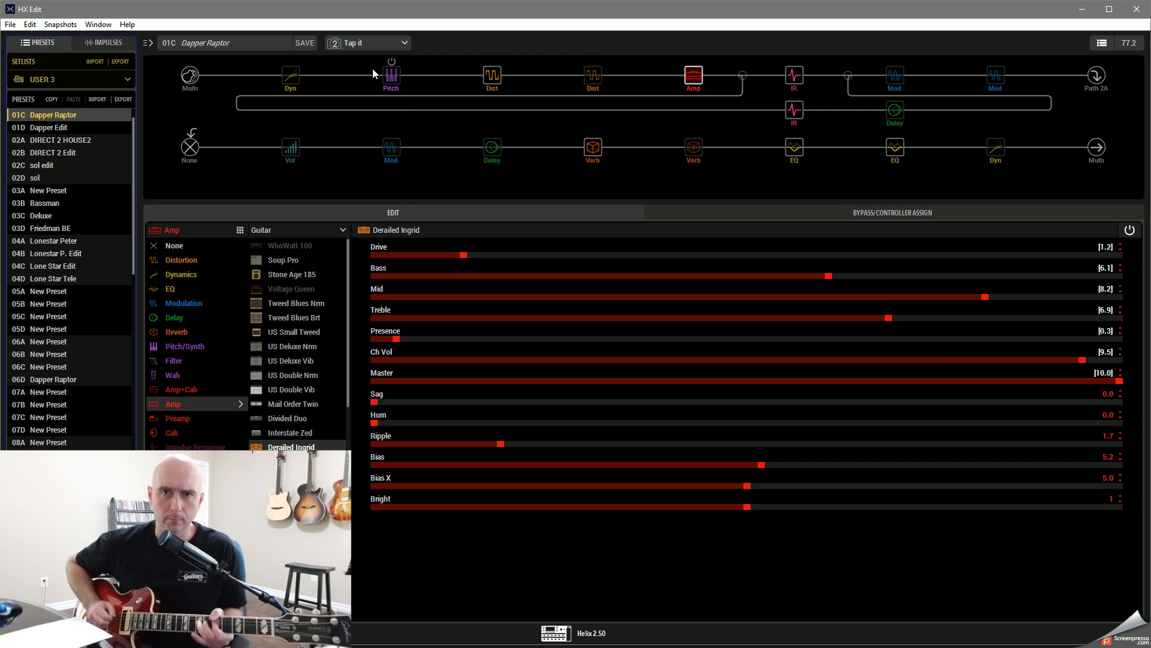
click(367, 48)
click(372, 75)
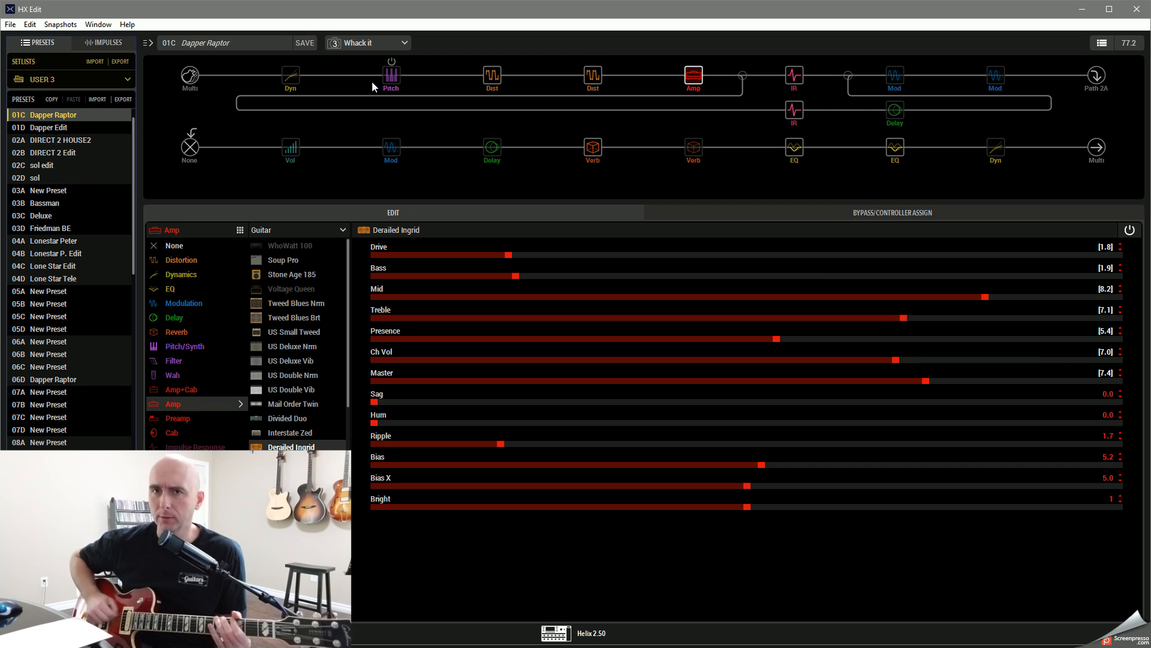
click(367, 43)
click(367, 102)
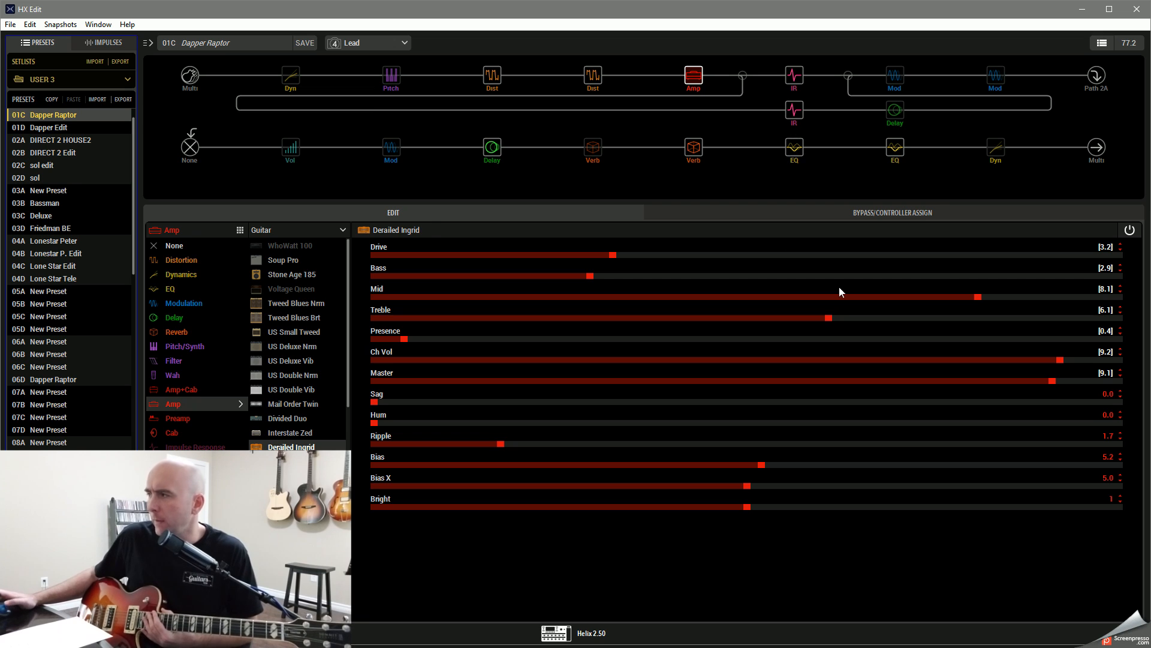
Step: Inspect Dapper Raptor's Low and High Cut EQ and LA Studio Comp blocks, recalling the Spank snapshot for the compressor
click(896, 147)
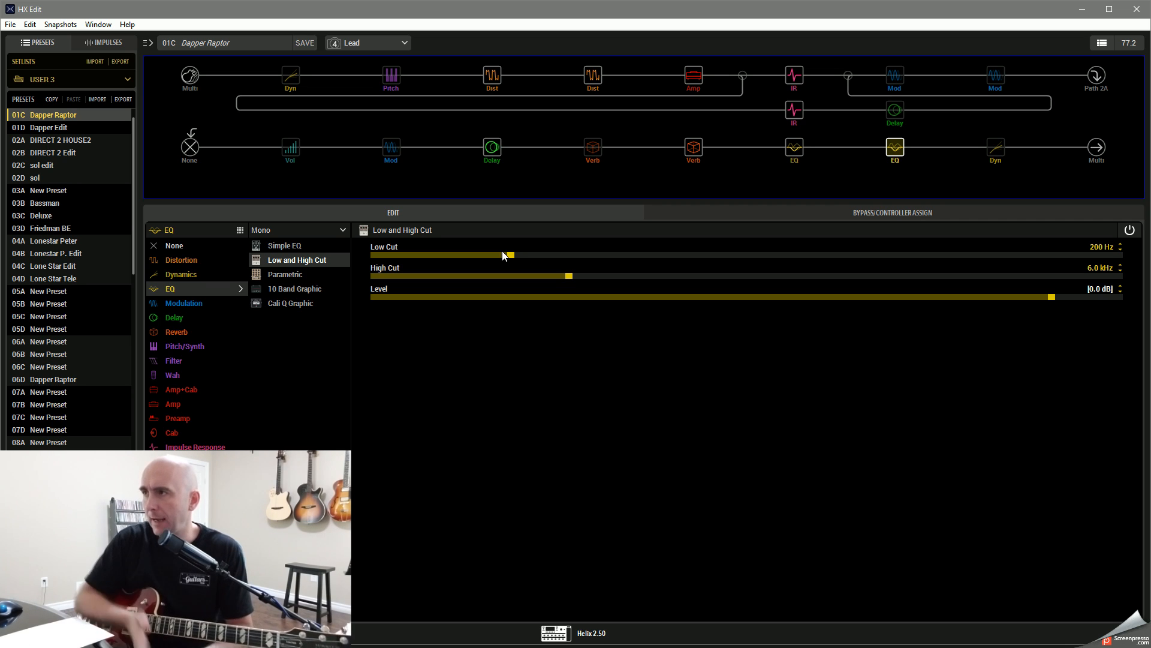
click(291, 74)
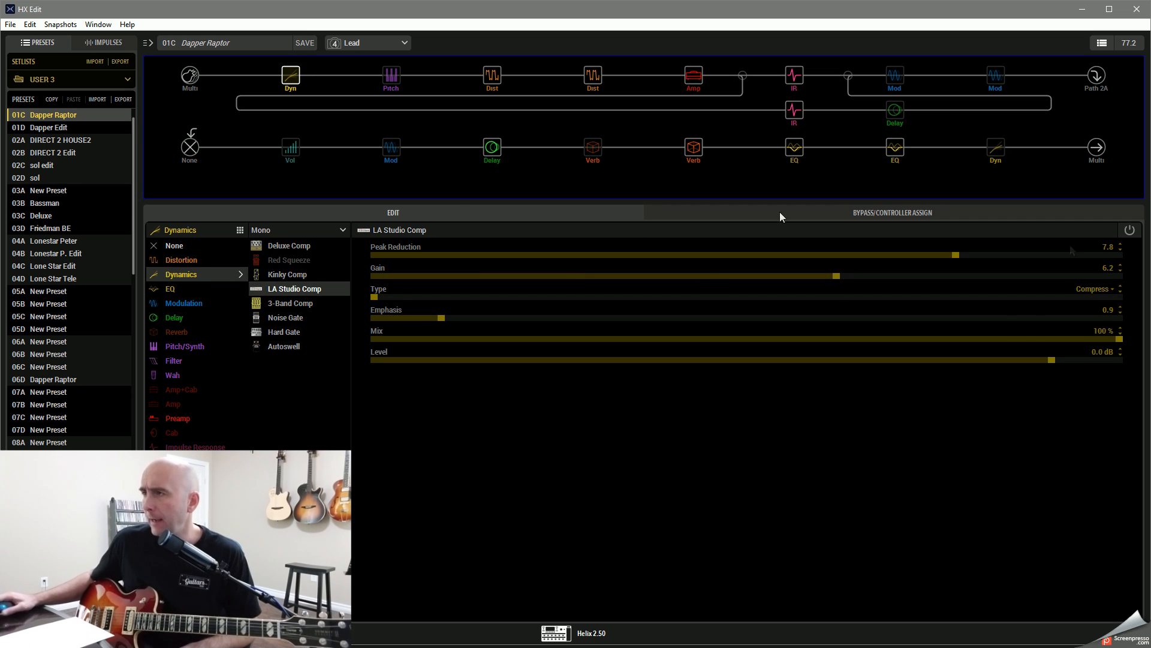
click(371, 43)
click(372, 57)
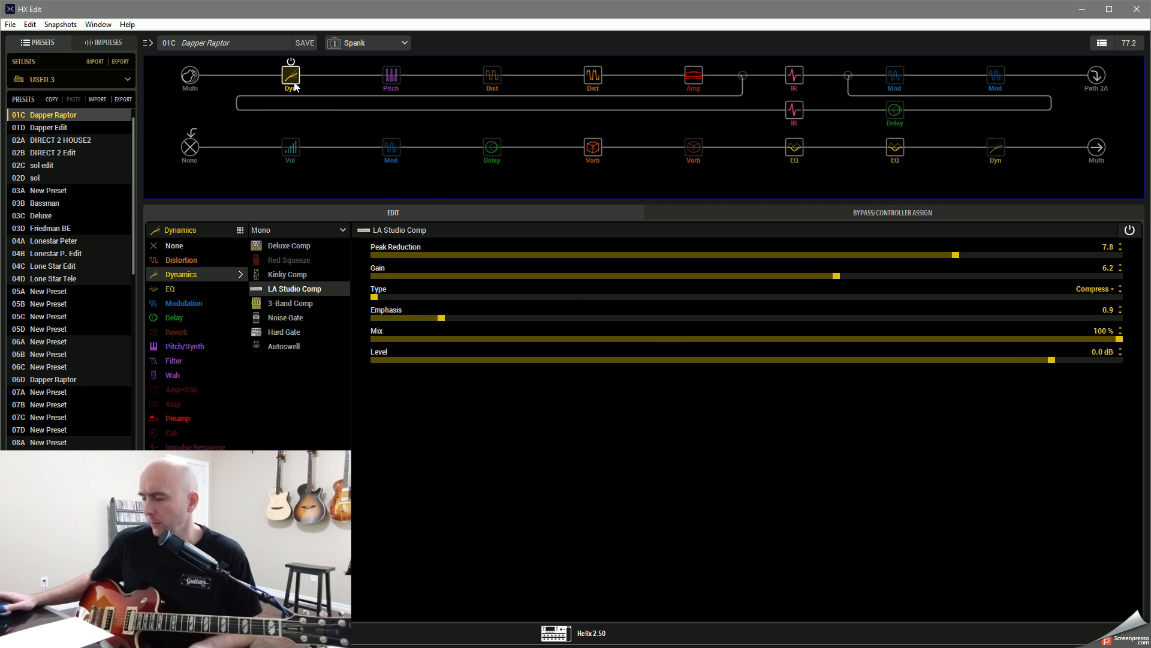
Step: Inspect the settings of both distortion blocks and both EQ blocks in Dapper Raptor's Spank snapshot
click(491, 84)
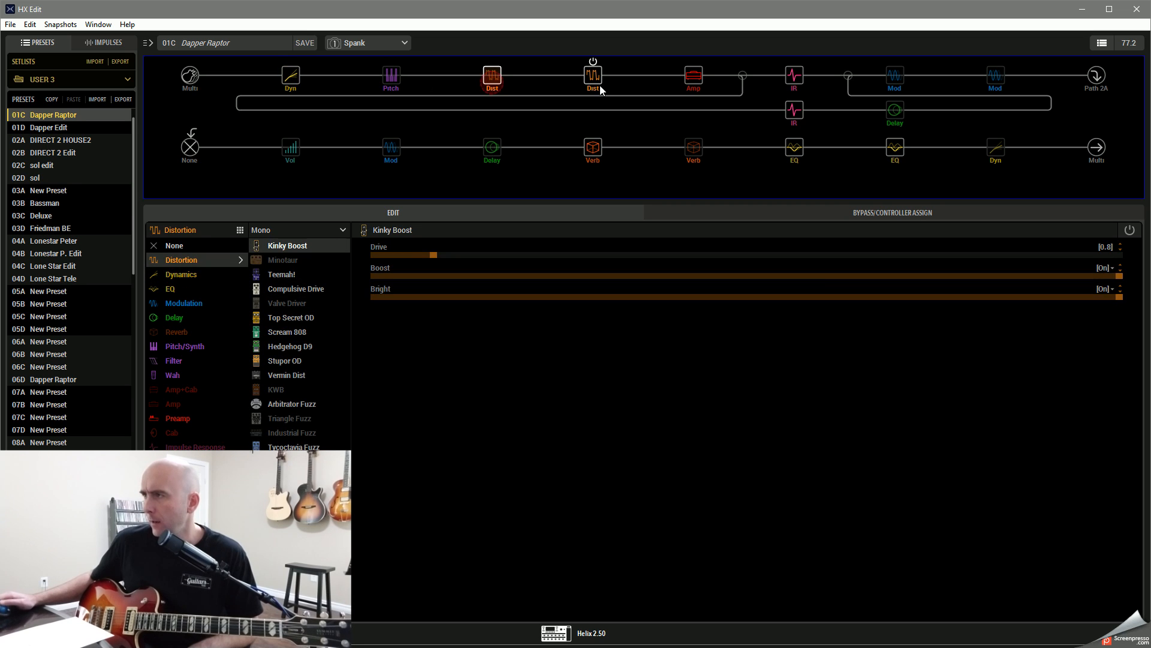
click(596, 87)
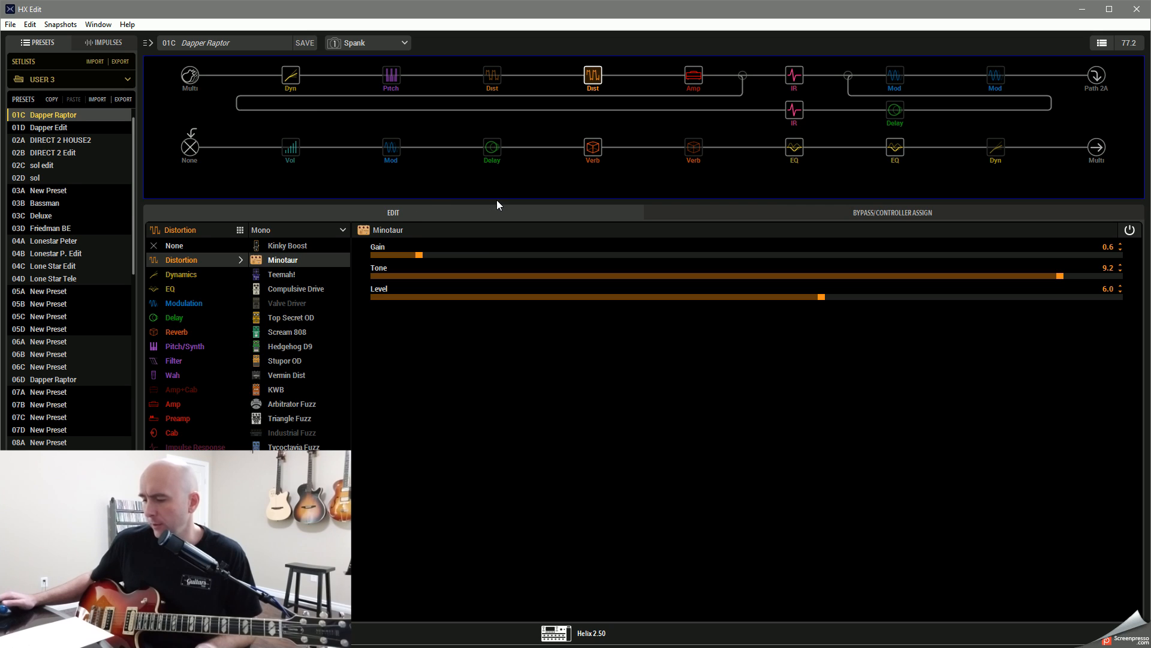
mouse_move(591, 81)
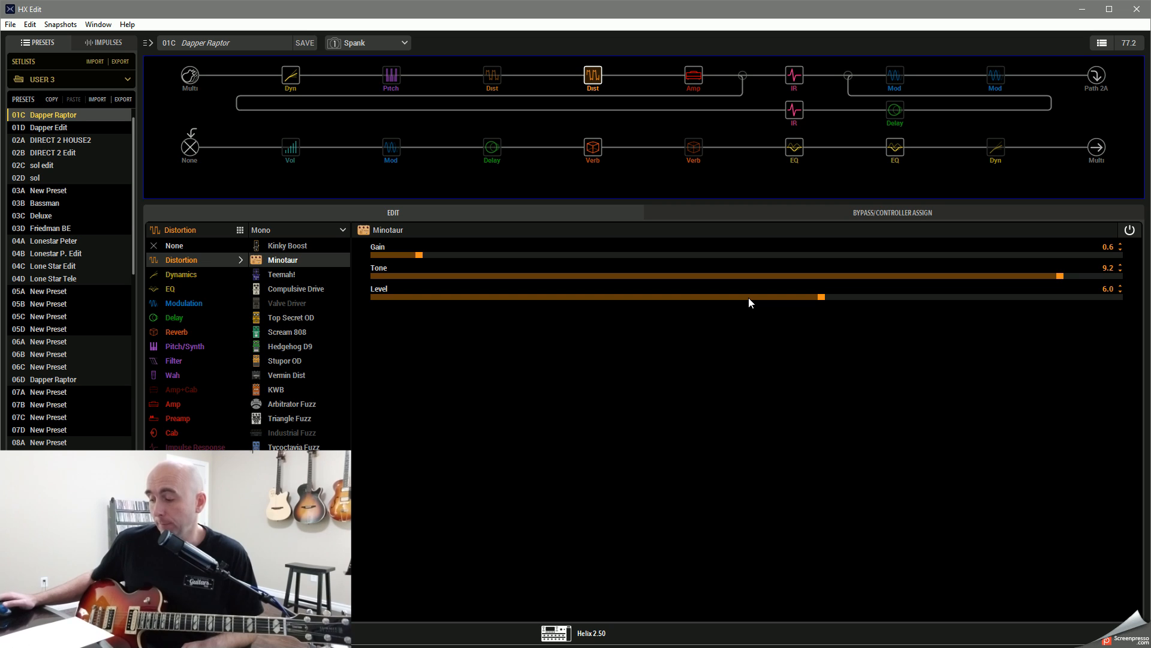
click(795, 148)
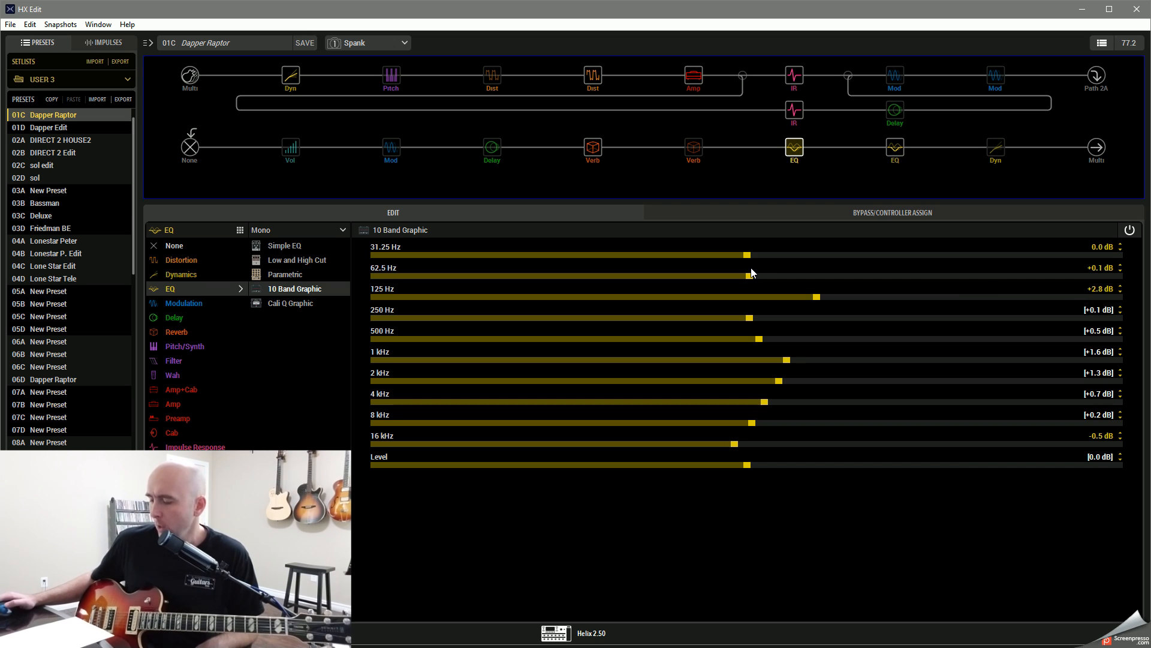
click(893, 149)
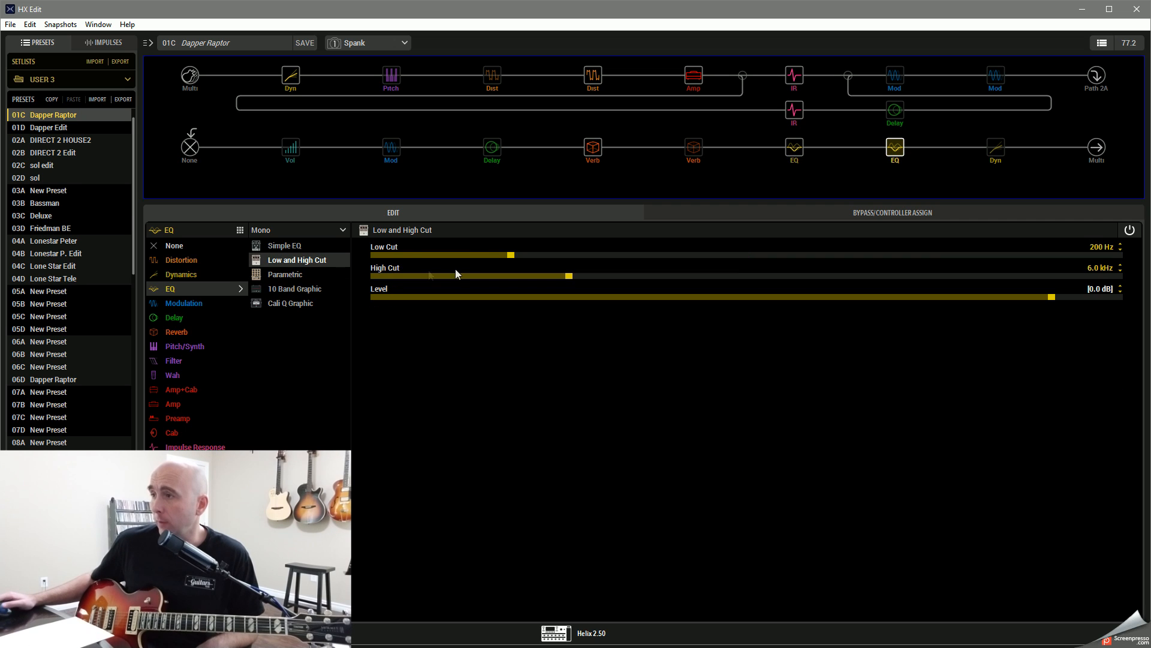
Step: Load the Dapper Edit preset and inspect the settings of its Parametric EQ block
click(54, 128)
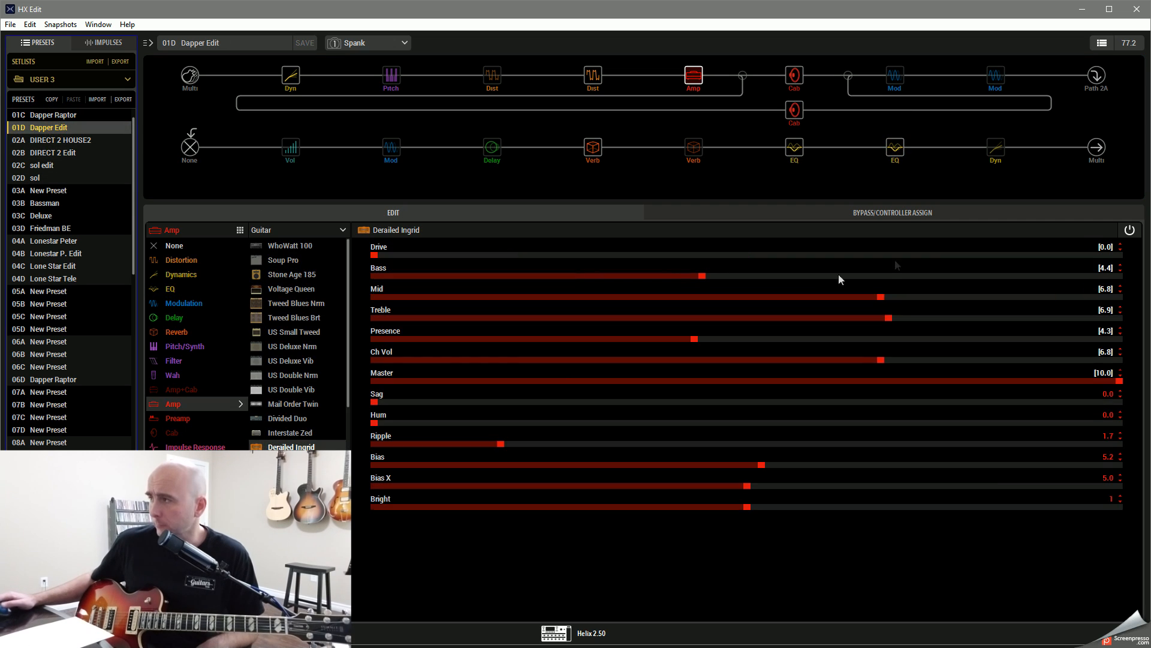
click(893, 160)
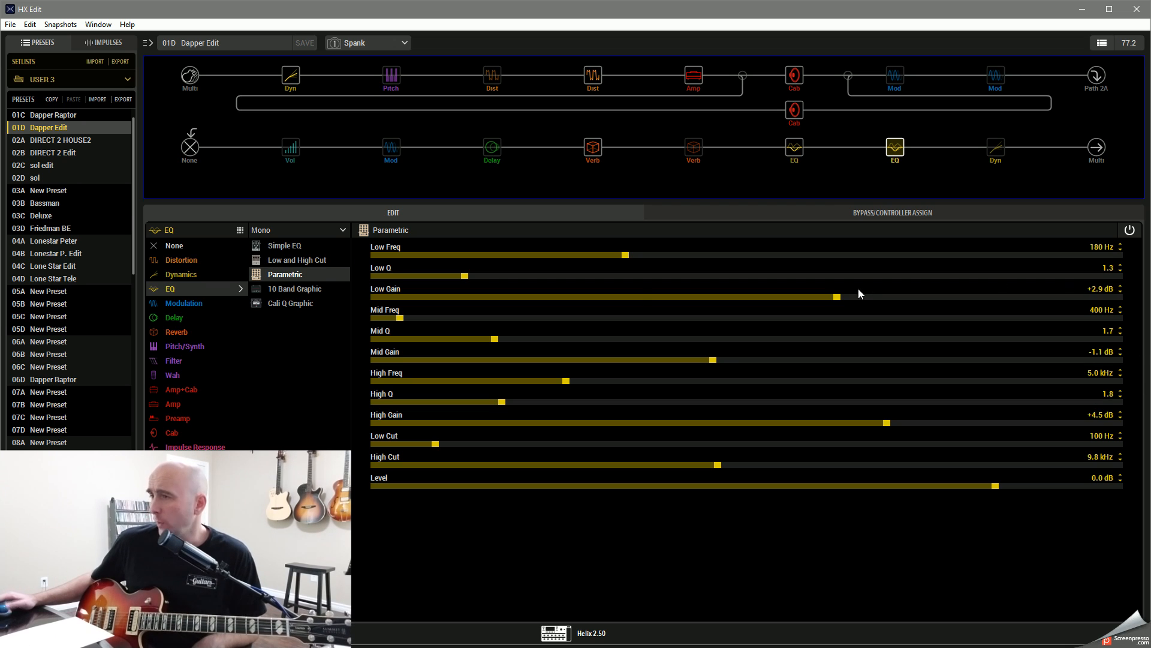
mouse_move(799, 147)
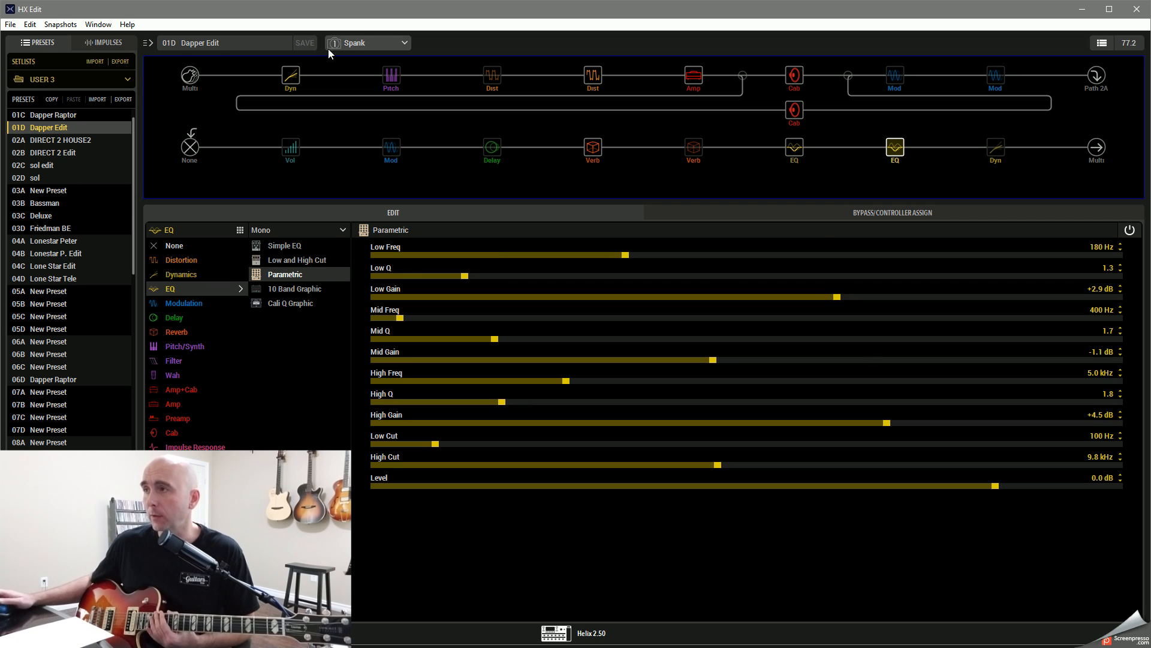
Step: Alternate between the Dapper Raptor and Dapper Edit presets to compare their Spank snapshots
click(96, 117)
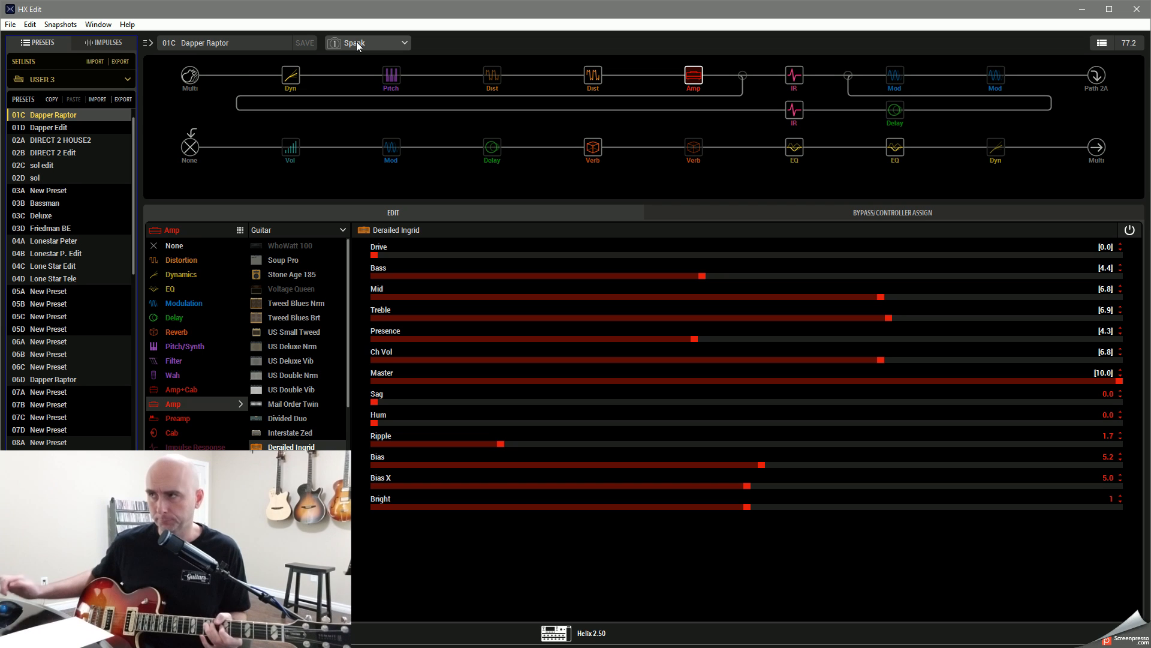
click(98, 123)
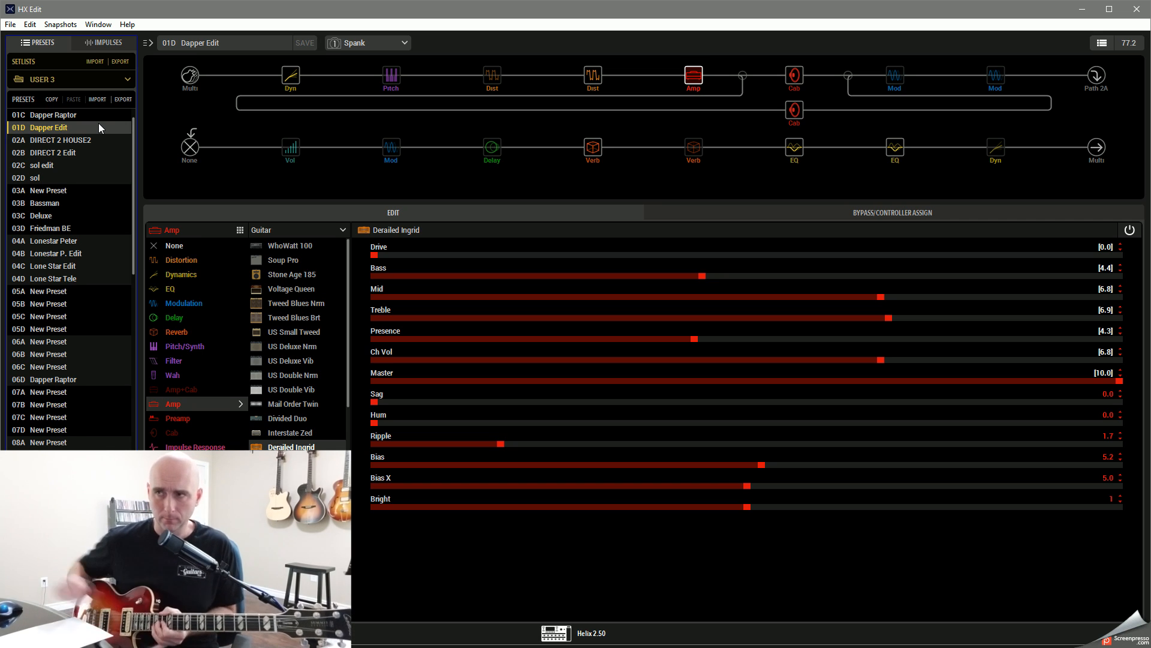
click(97, 118)
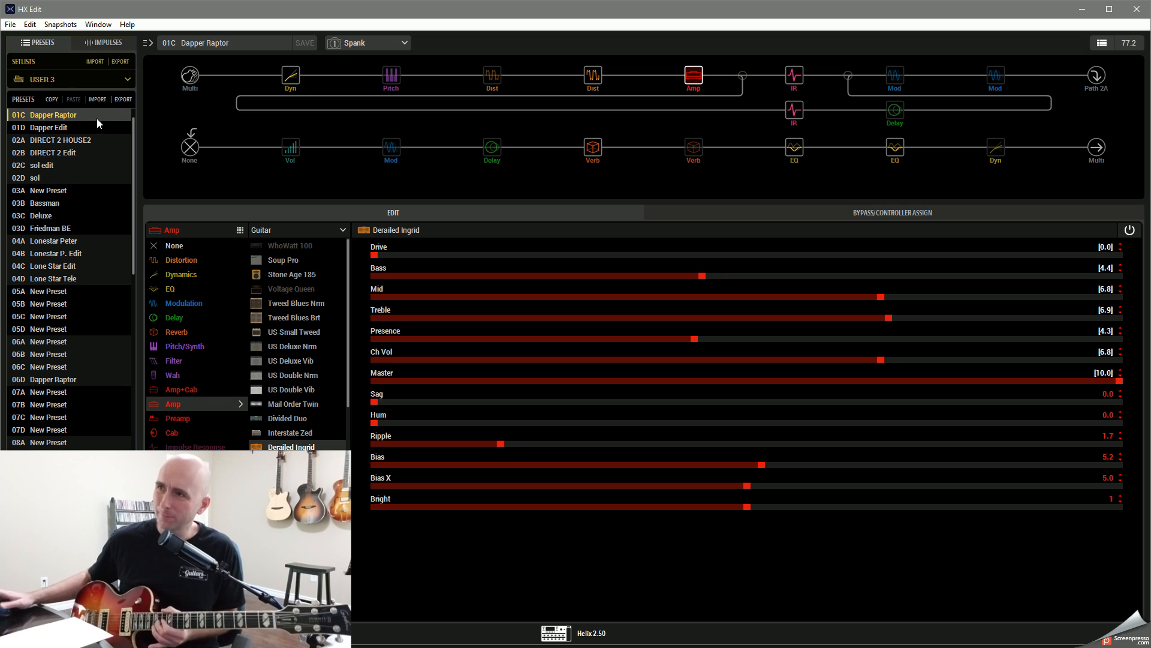
Step: Load the Dapper Edit preset, recall its Tap it snapshot and save the preset
click(85, 128)
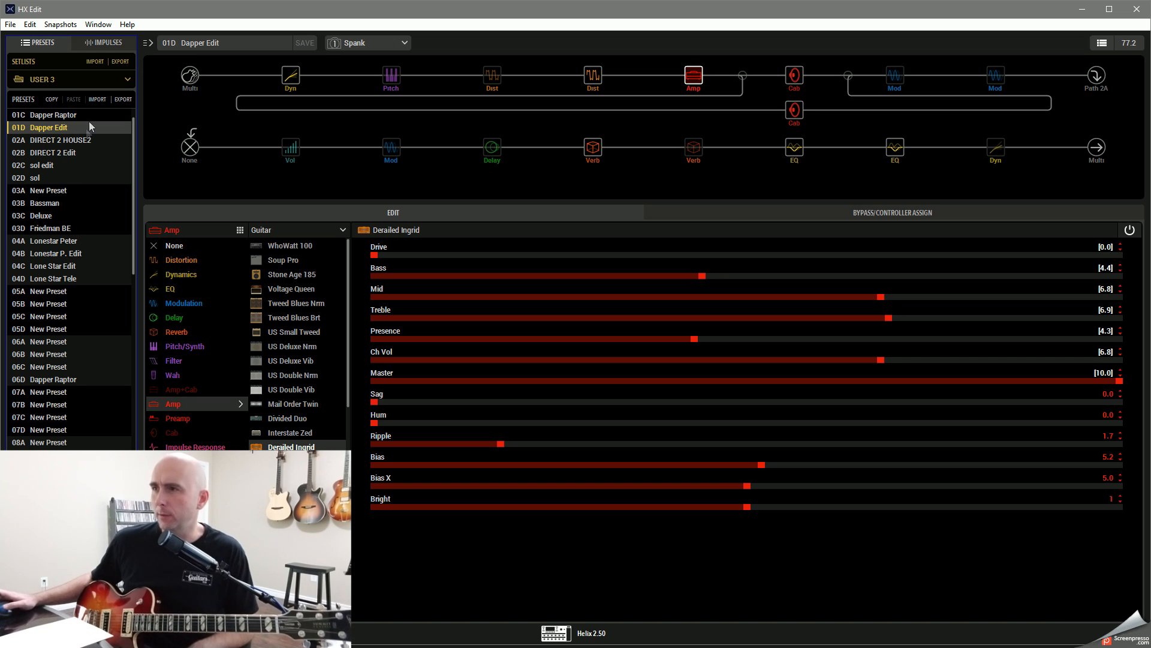
click(361, 42)
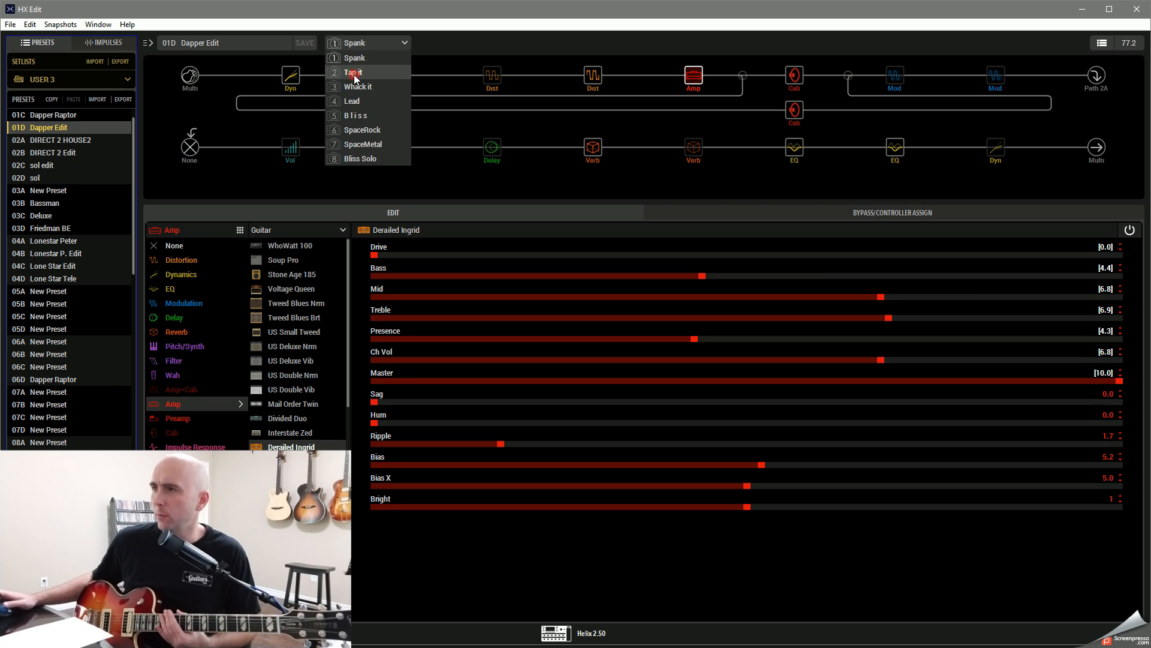
click(354, 73)
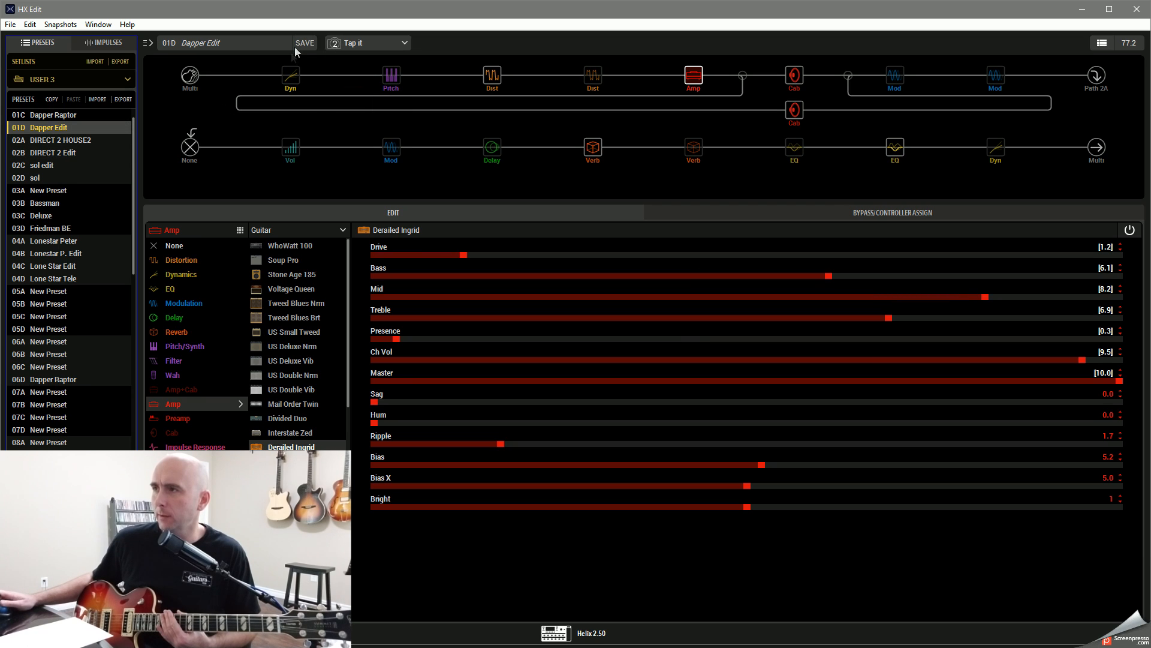
Step: Load the Dapper Raptor preset, recall its Tap it snapshot and save the preset
click(92, 114)
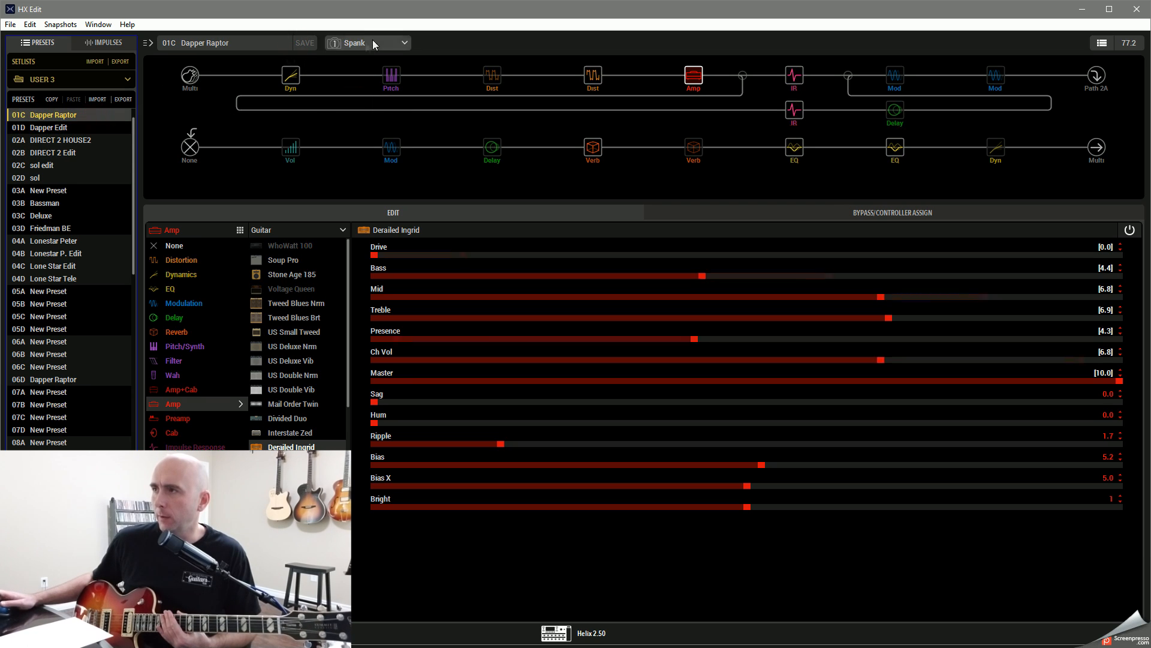
click(372, 42)
click(355, 73)
key(ctrl+s)
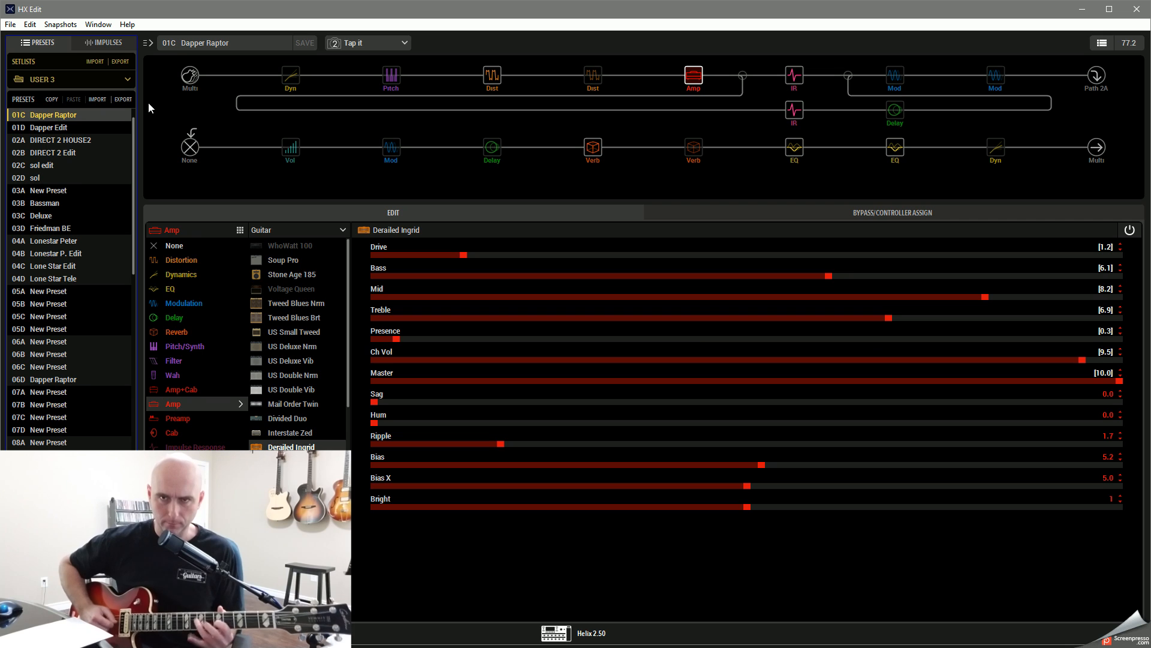
Step: Load the Dapper Edit preset to compare its Tap it sound, then recall its Lead snapshot and save the preset
click(75, 127)
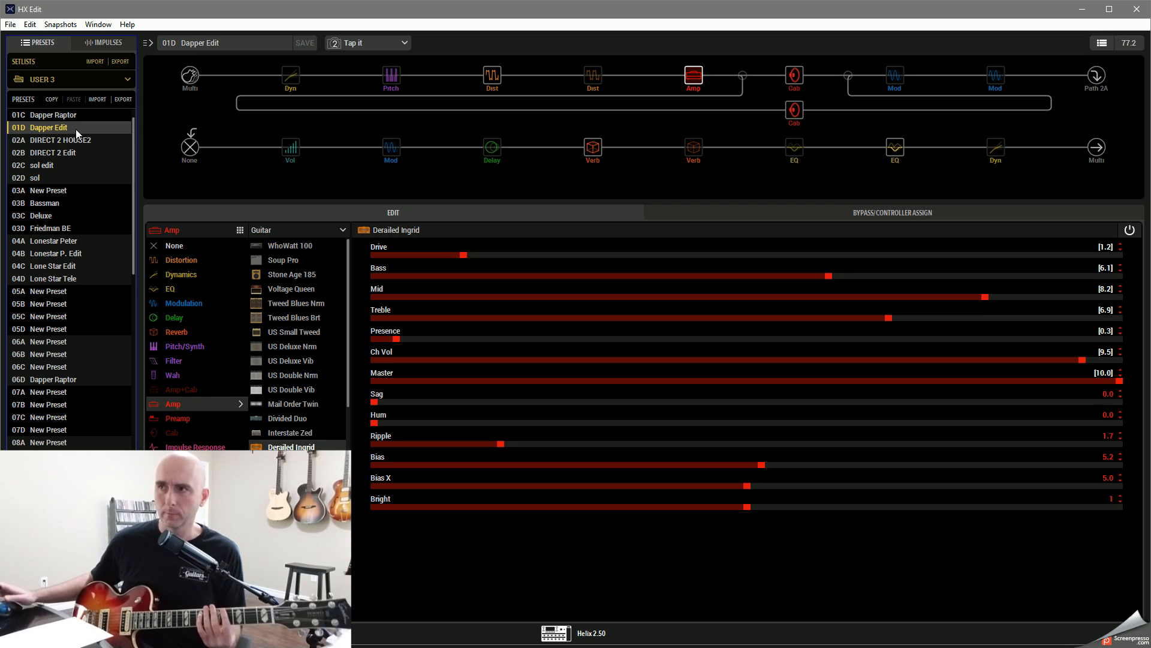
click(83, 117)
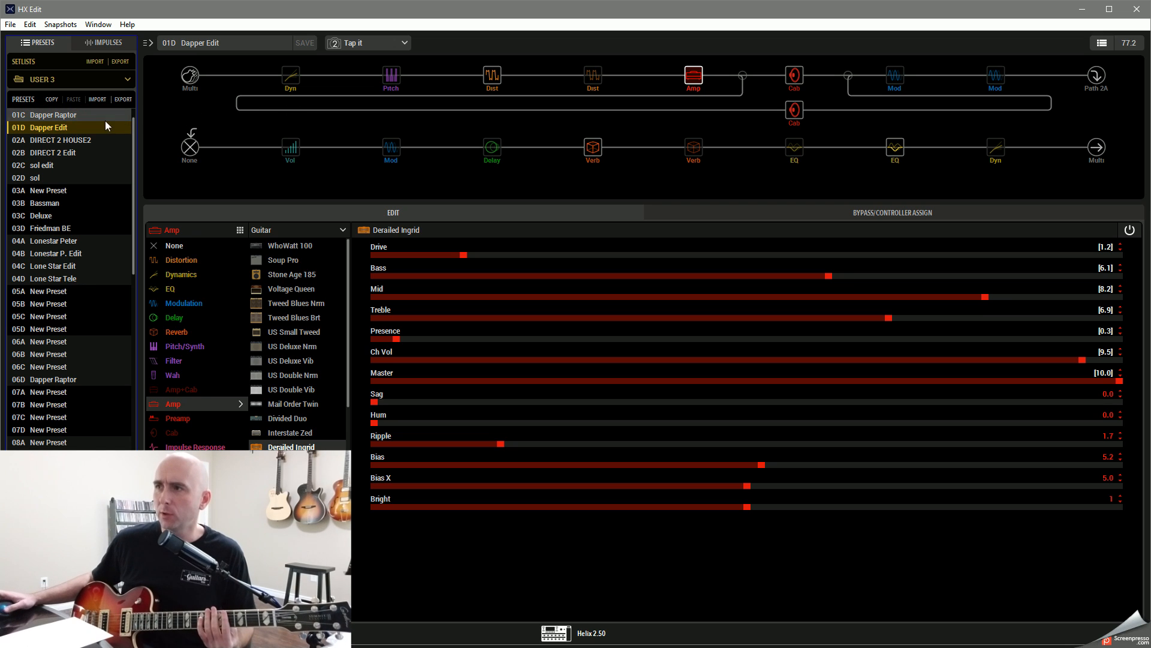
click(366, 44)
click(372, 102)
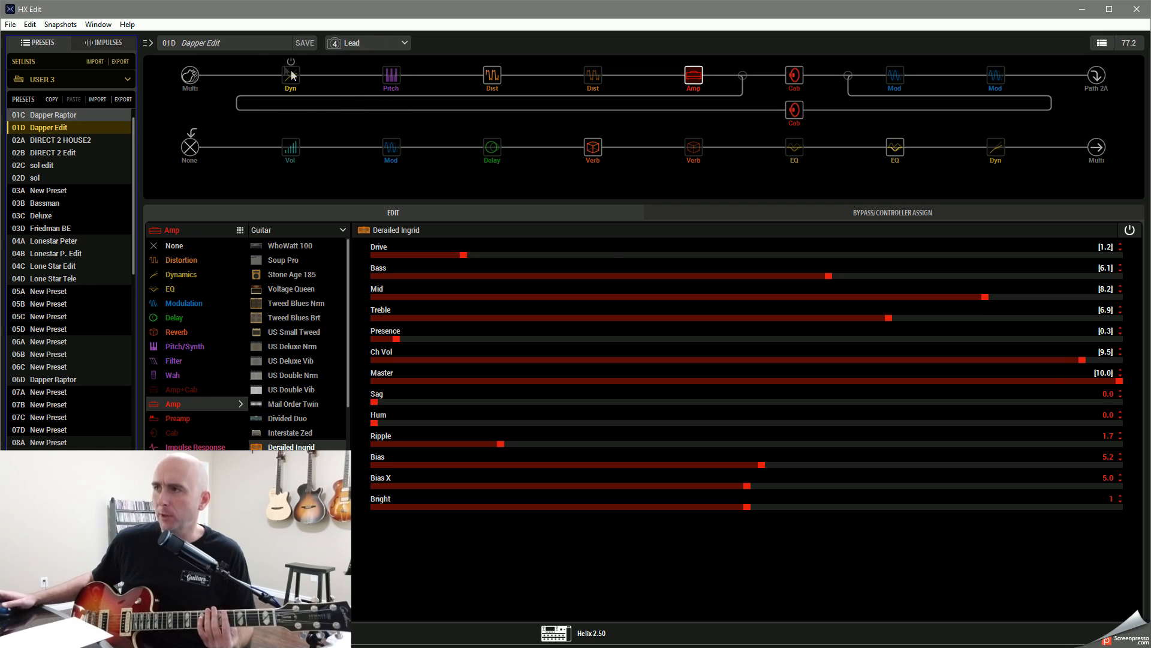
click(309, 47)
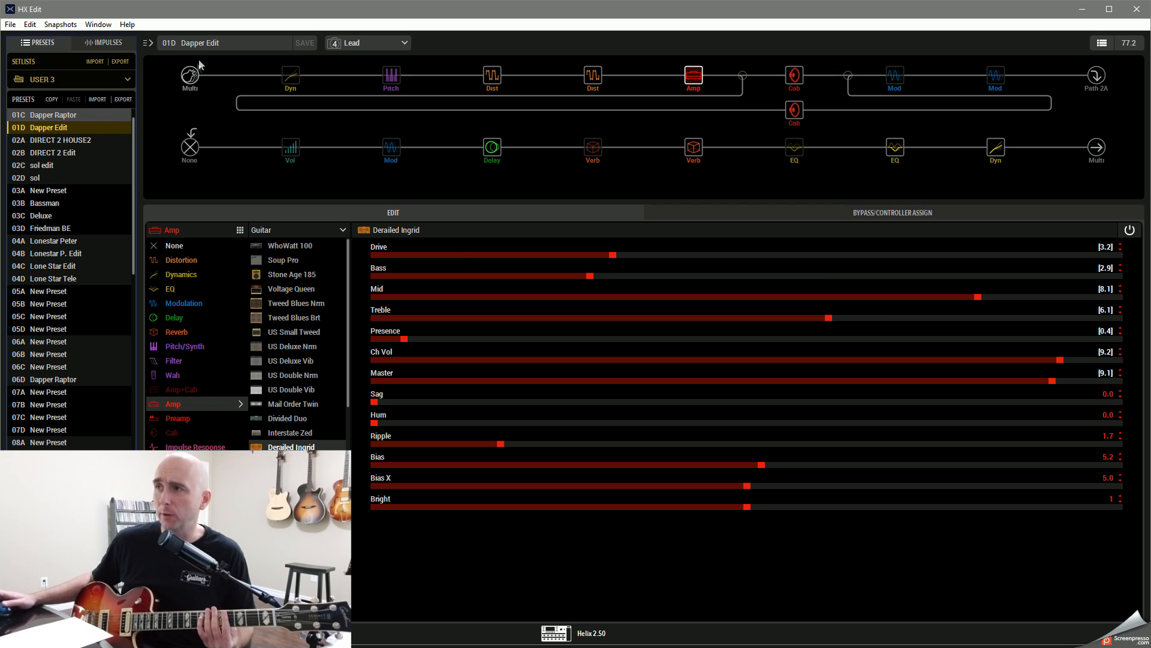
Step: Load the Dapper Raptor preset, recall its Lead snapshot and save the preset
click(74, 117)
click(367, 43)
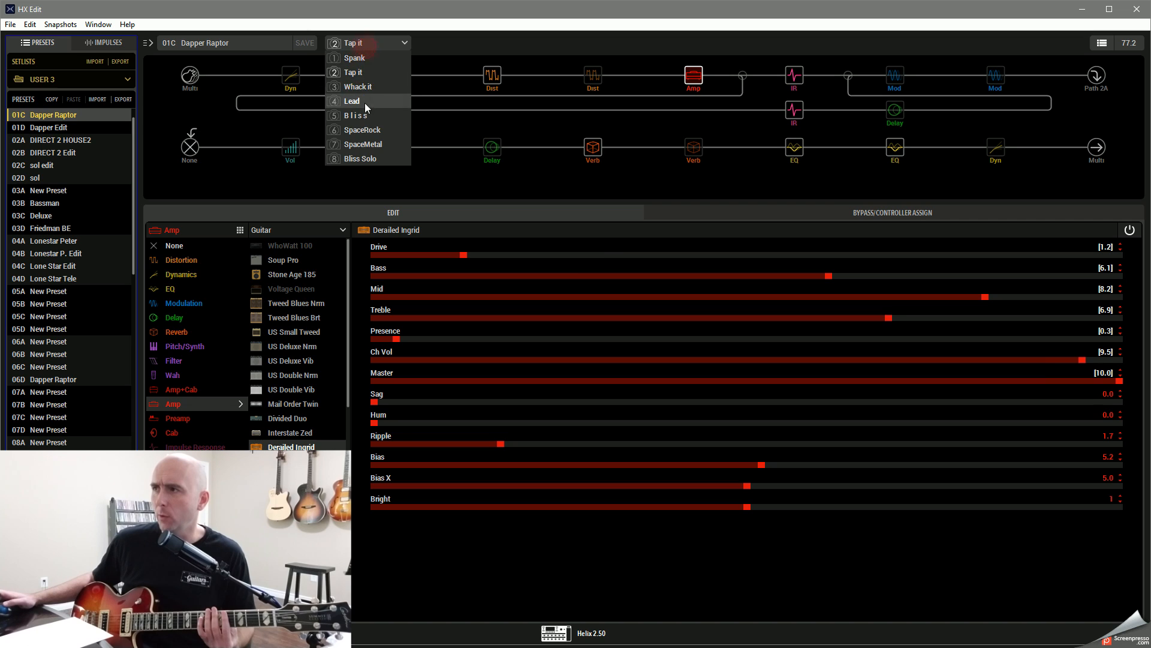
click(365, 104)
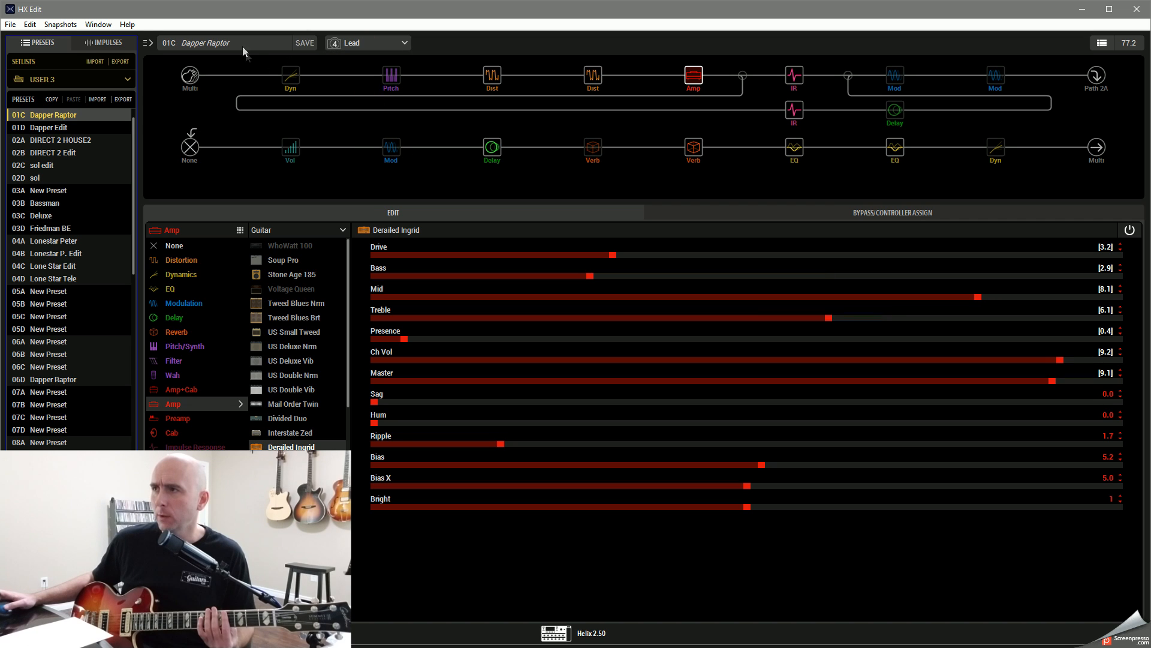
click(303, 47)
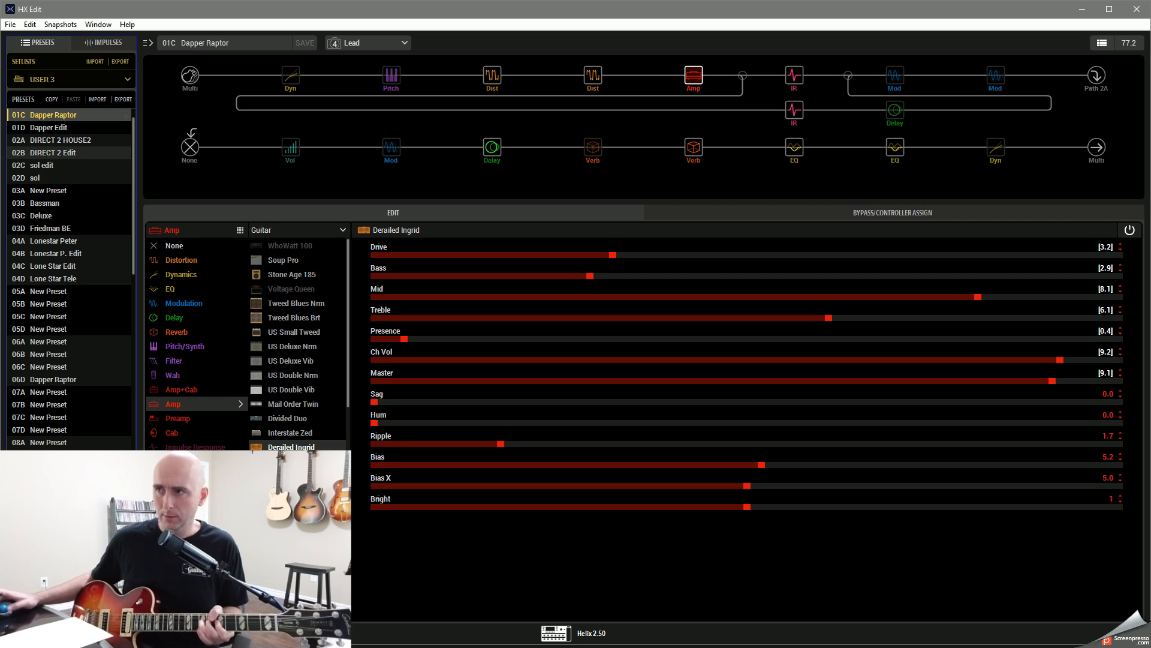
Step: Switch back and forth between the Dapper Edit and Dapper Raptor presets to compare their Lead snapshots
click(60, 128)
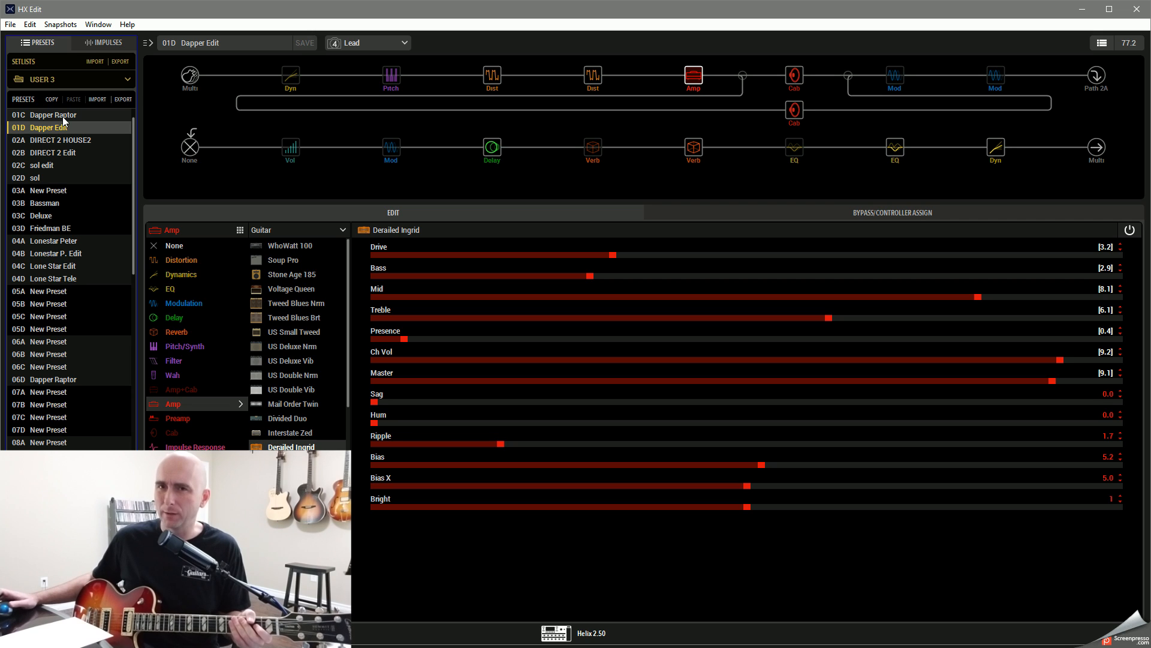
click(63, 117)
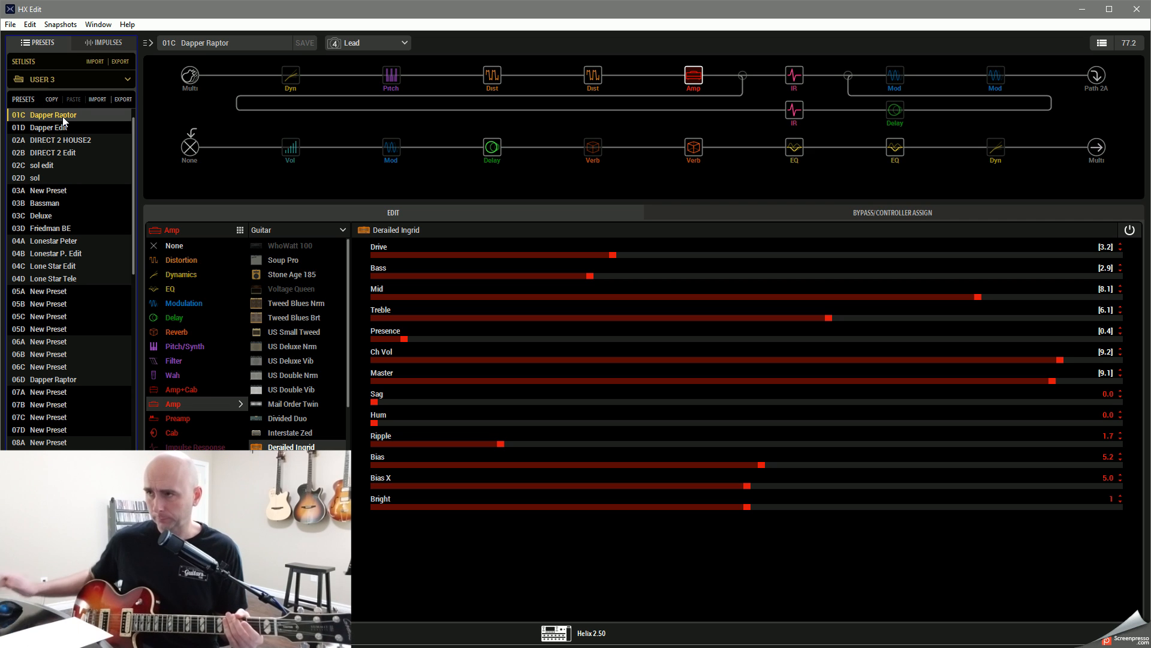
click(38, 129)
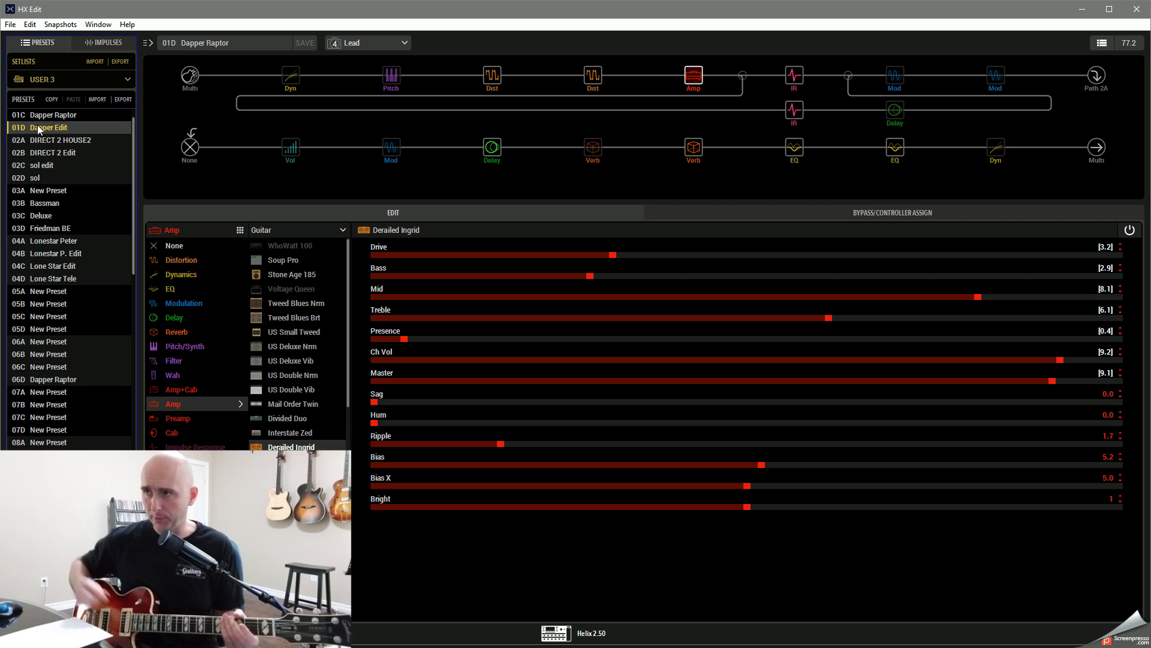